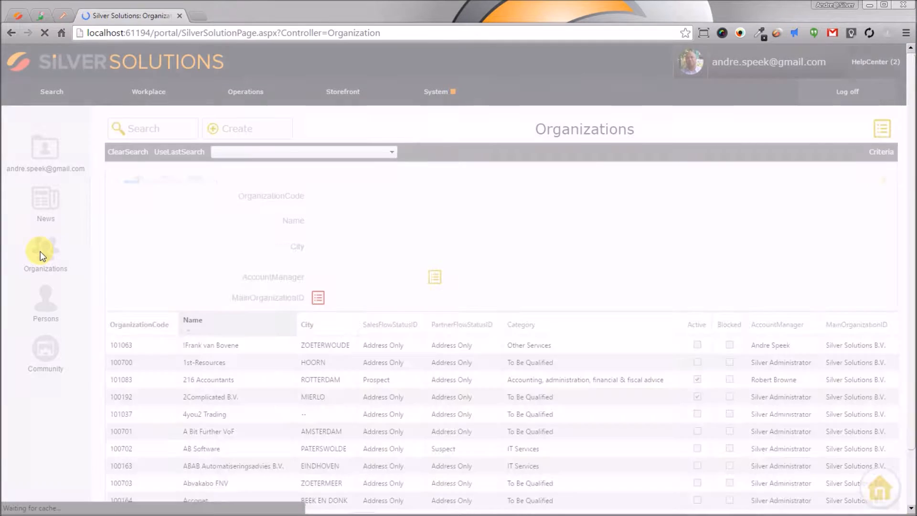
Step: Search organizations by the city Rotterdam and open the 216 Accountants record
{"action": "left_click", "coordinate": [399, 248]}
{"action": "type", "text": "Rotterdam"}
{"action": "key", "text": "Return"}
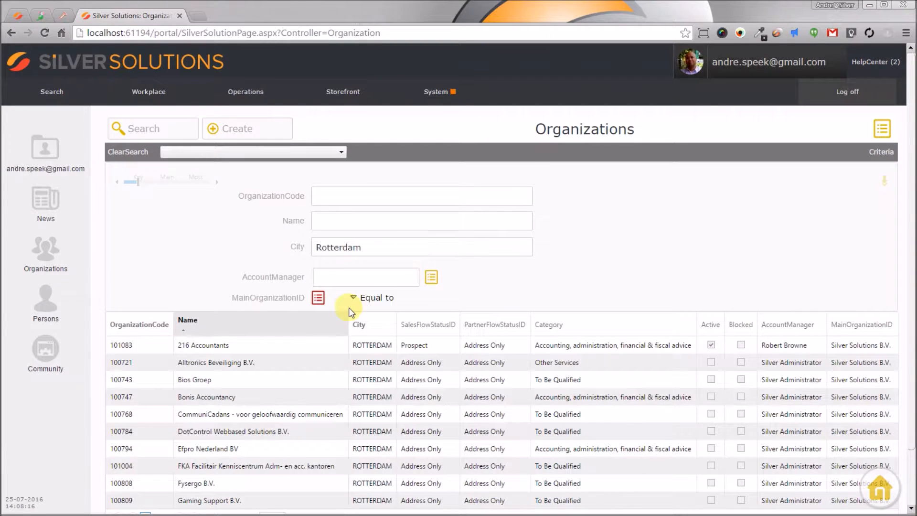
{"action": "left_click", "coordinate": [327, 348]}
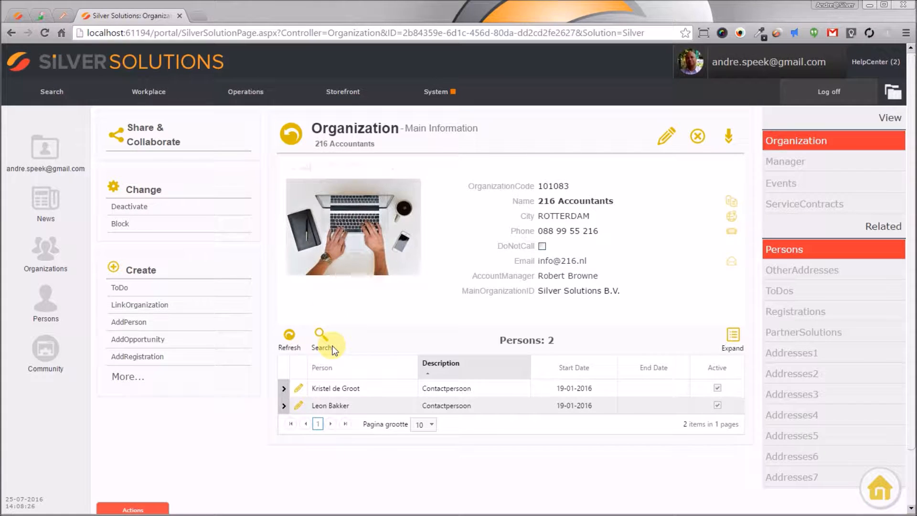
Step: Deactivate the 216 Accountants organization and activate it again
{"action": "left_click", "coordinate": [238, 211]}
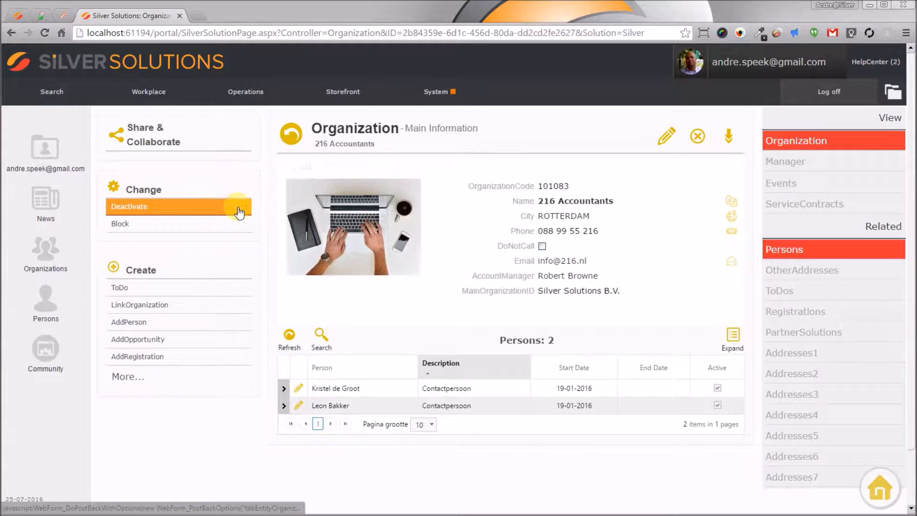
{"action": "left_click", "coordinate": [184, 206]}
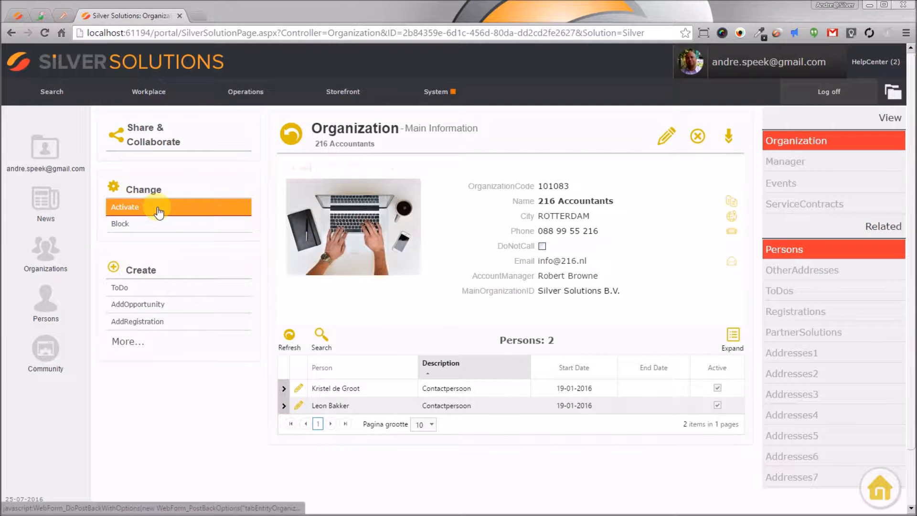
{"action": "left_click", "coordinate": [158, 209]}
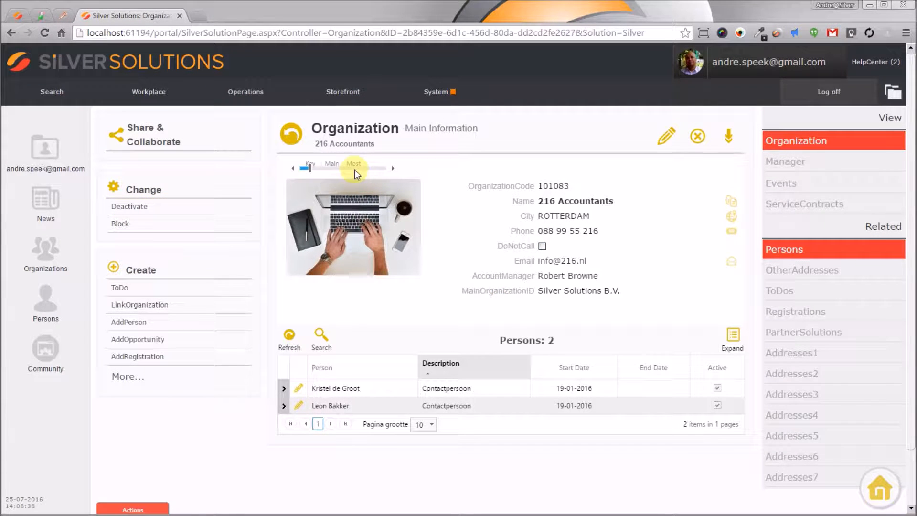
Step: Expand the record to its most detailed field level to review all fields, returning to the key view
{"action": "left_click", "coordinate": [383, 168]}
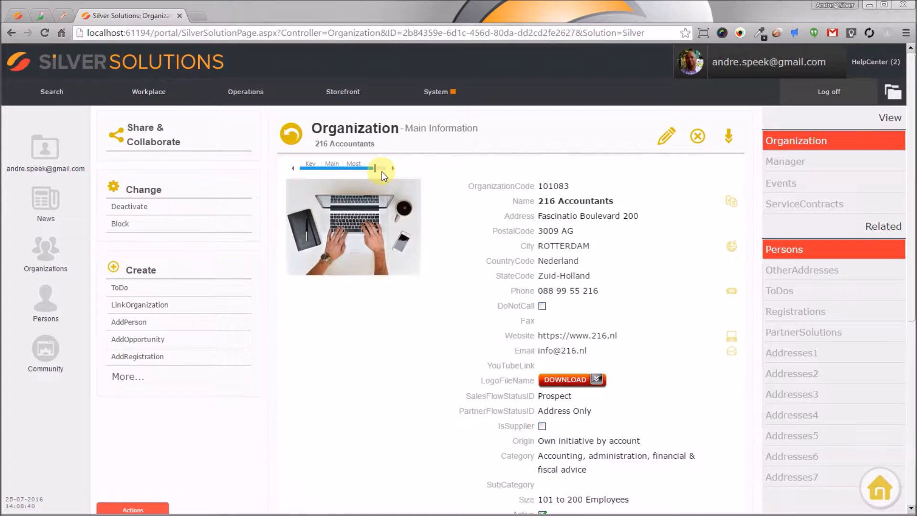
{"action": "scroll", "coordinate": [483, 356], "scroll_direction": "down", "scroll_amount": 5}
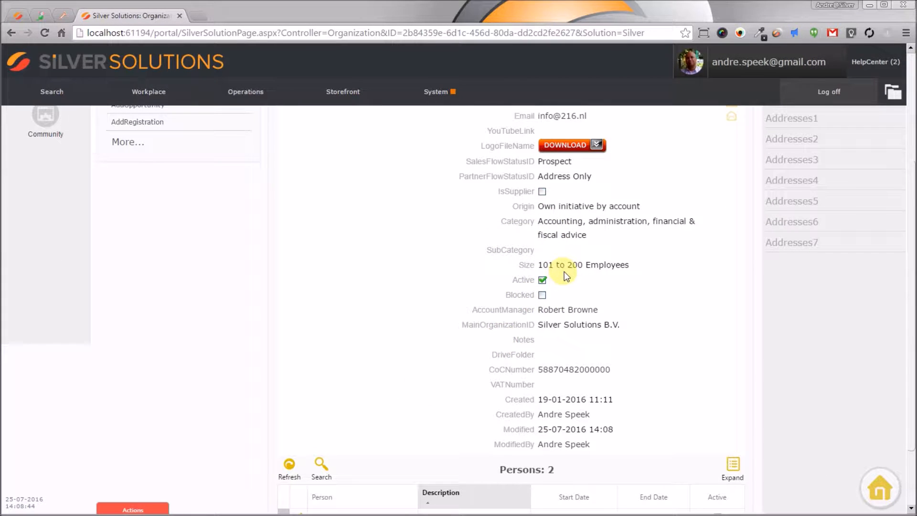
{"action": "scroll", "coordinate": [563, 272], "scroll_direction": "up", "scroll_amount": 5}
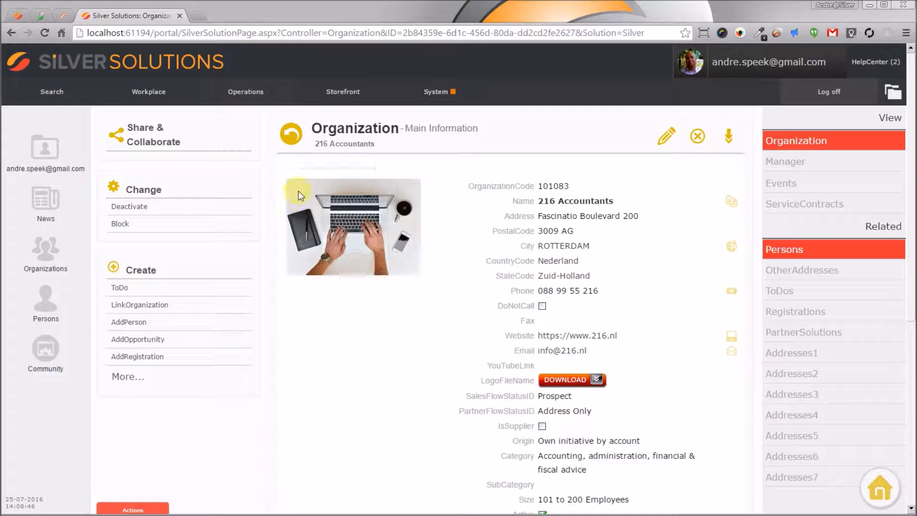
{"action": "left_click", "coordinate": [311, 166]}
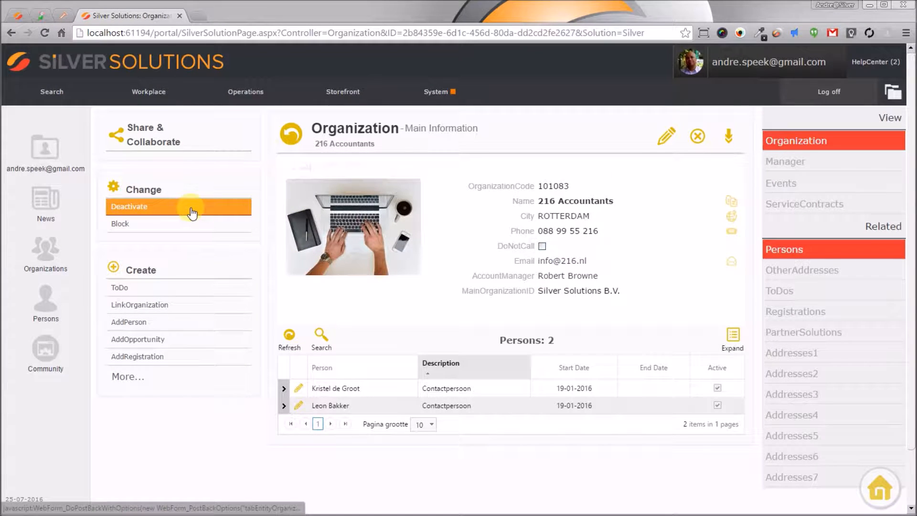
Step: Open the organization card print preview from the share and collaborate options and close it
{"action": "left_click", "coordinate": [153, 142]}
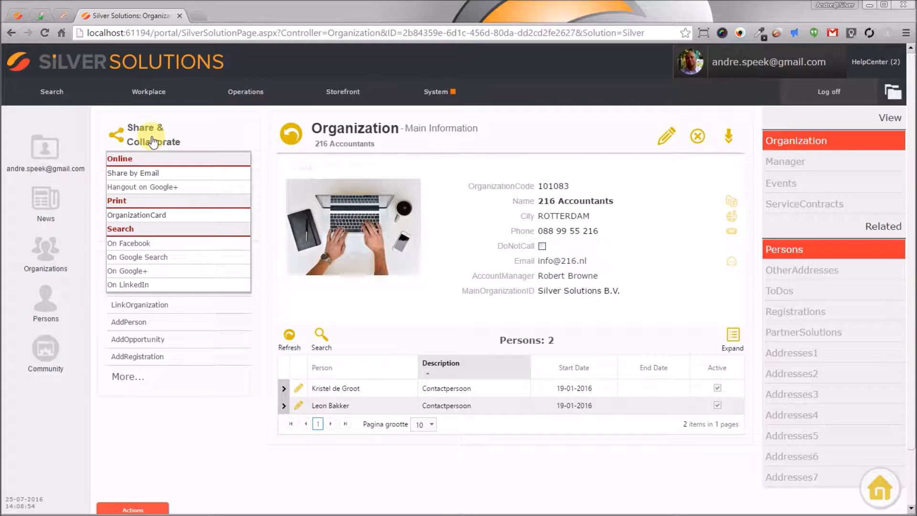
{"action": "left_click", "coordinate": [156, 216]}
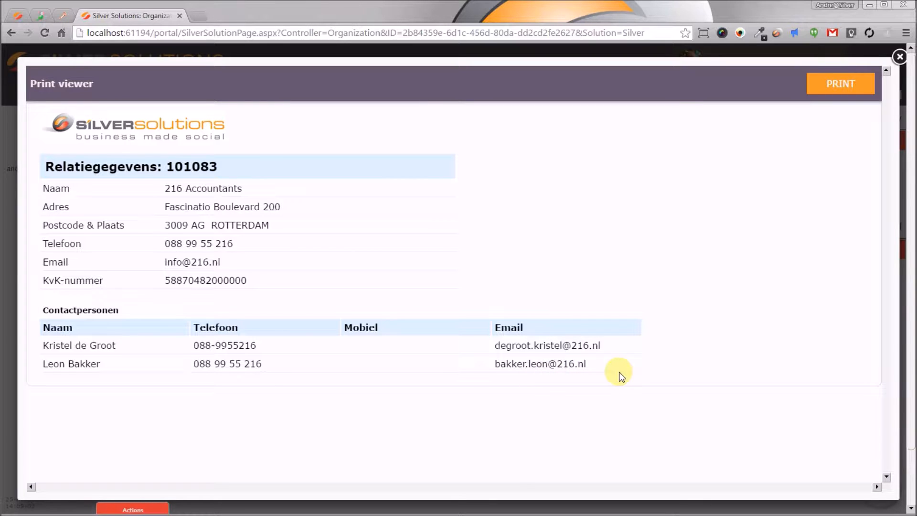
{"action": "left_click", "coordinate": [899, 57]}
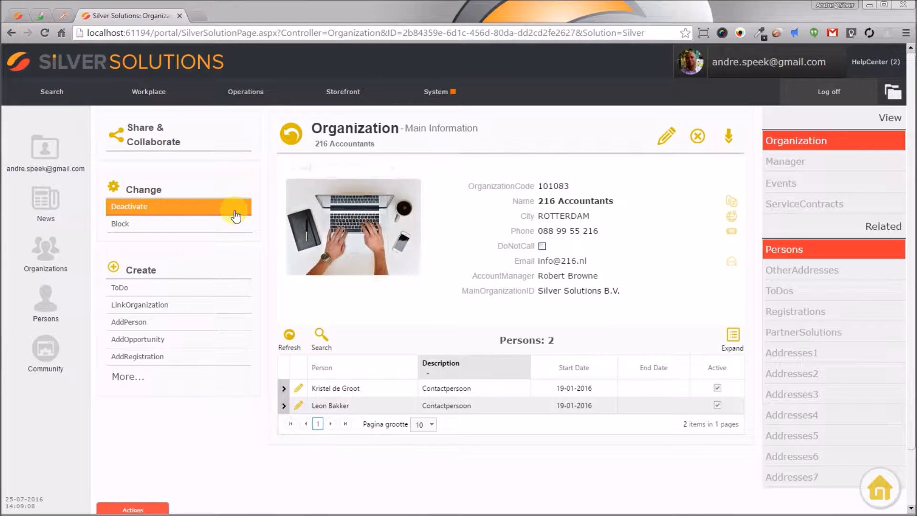
Step: Deactivate 216 Accountants, check its share and collaborate options while inactive, and reactivate it
{"action": "left_click", "coordinate": [231, 204]}
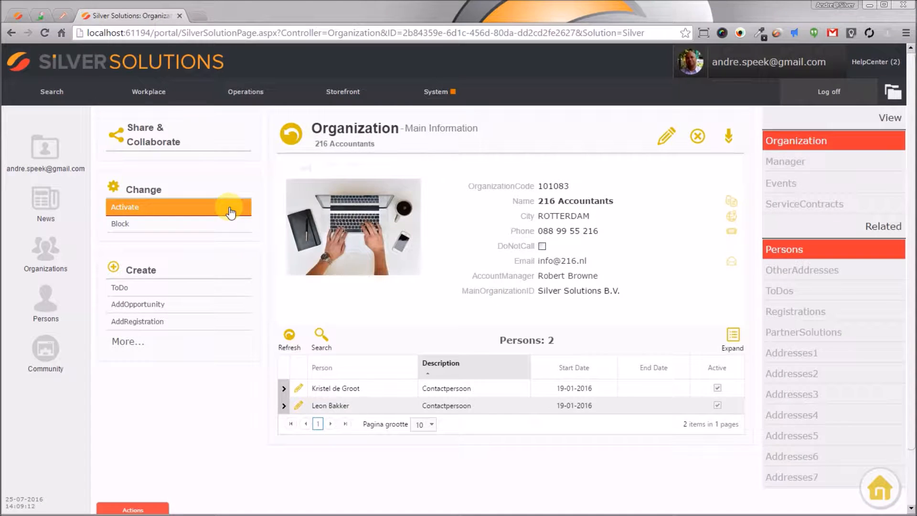
{"action": "left_click", "coordinate": [156, 134]}
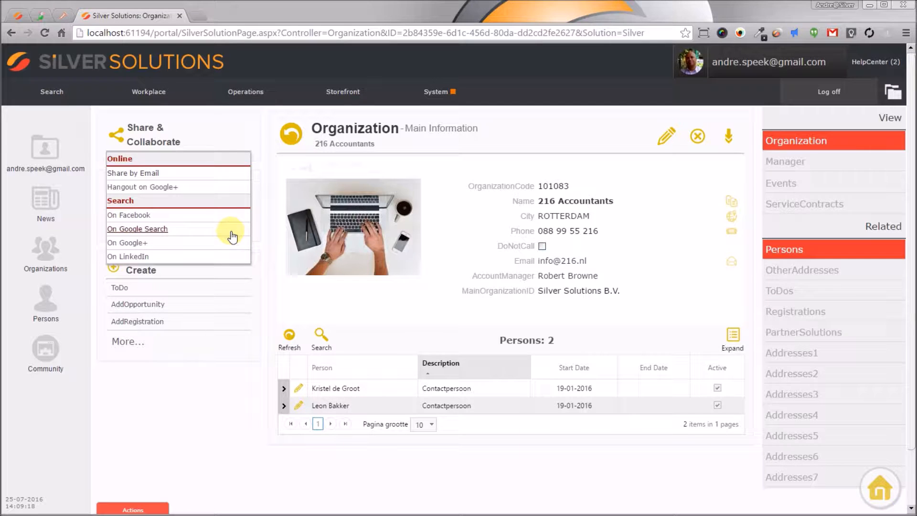
{"action": "left_click", "coordinate": [151, 130]}
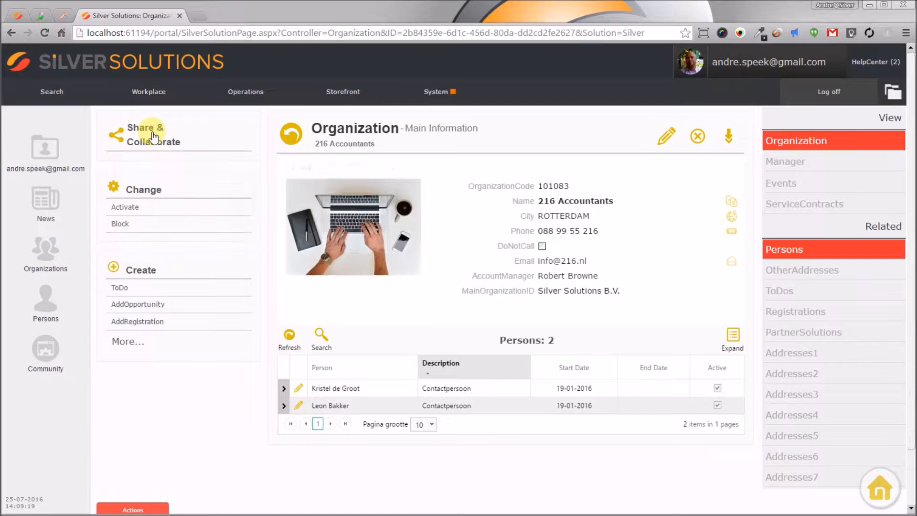
{"action": "left_click", "coordinate": [125, 209]}
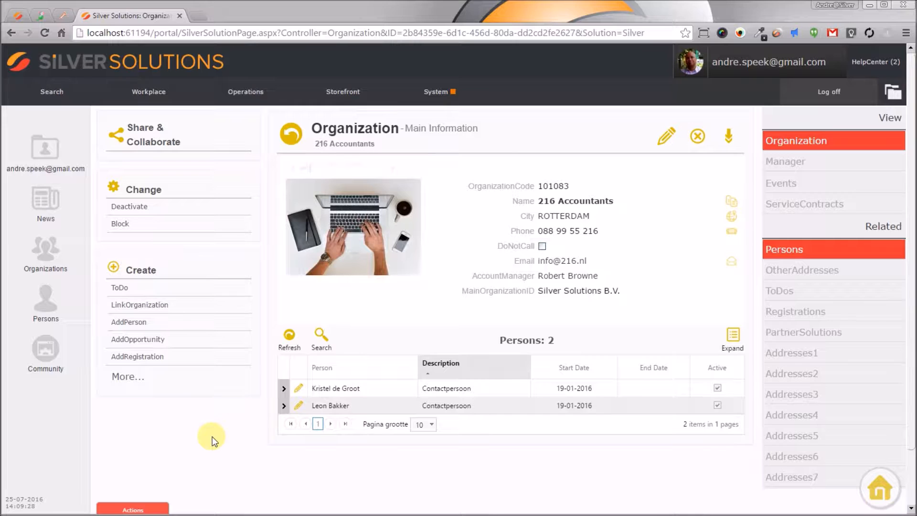
Step: Return to the organizations list and switch it to row selection mode with all rows unmarked
{"action": "left_click", "coordinate": [295, 135]}
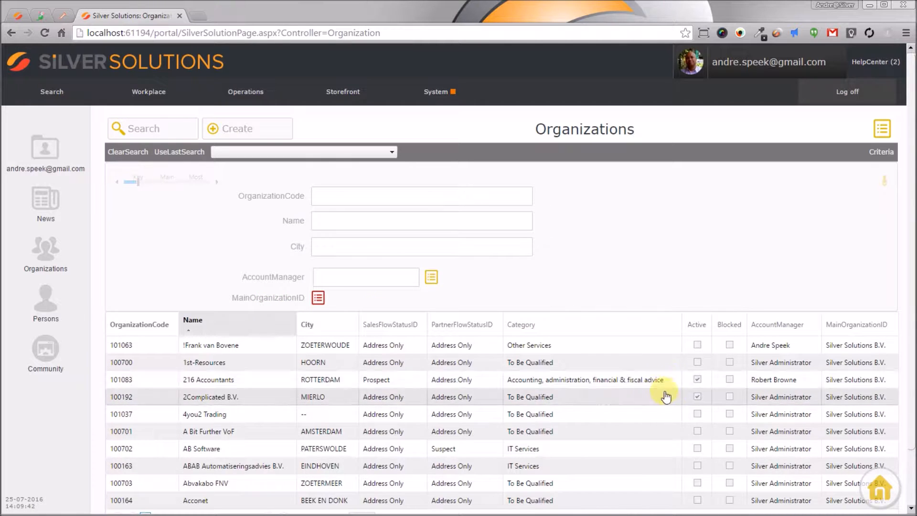
{"action": "left_click", "coordinate": [884, 129]}
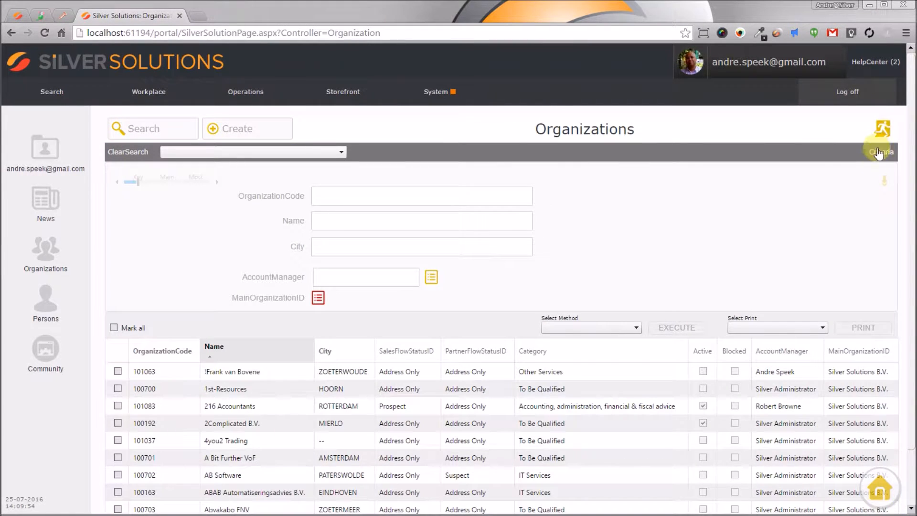
{"action": "mouse_move", "coordinate": [891, 222]}
{"action": "left_click", "coordinate": [114, 327]}
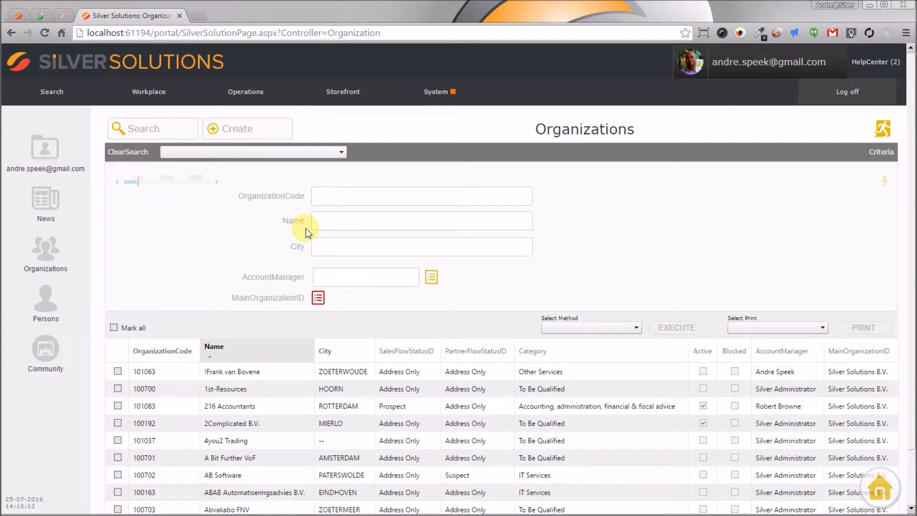
Step: Enter Rotterdam as the city search criterion
{"action": "left_click", "coordinate": [327, 221]}
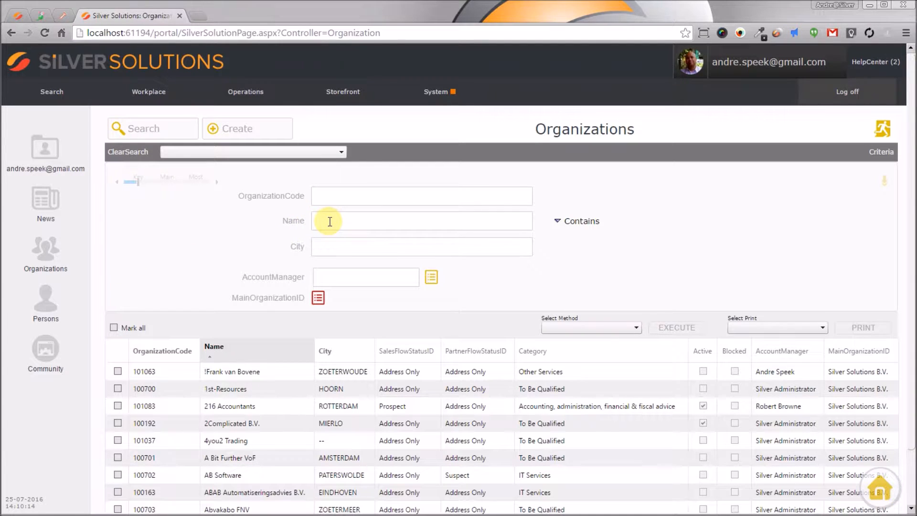
{"action": "left_click", "coordinate": [329, 246]}
{"action": "type", "text": "R"}
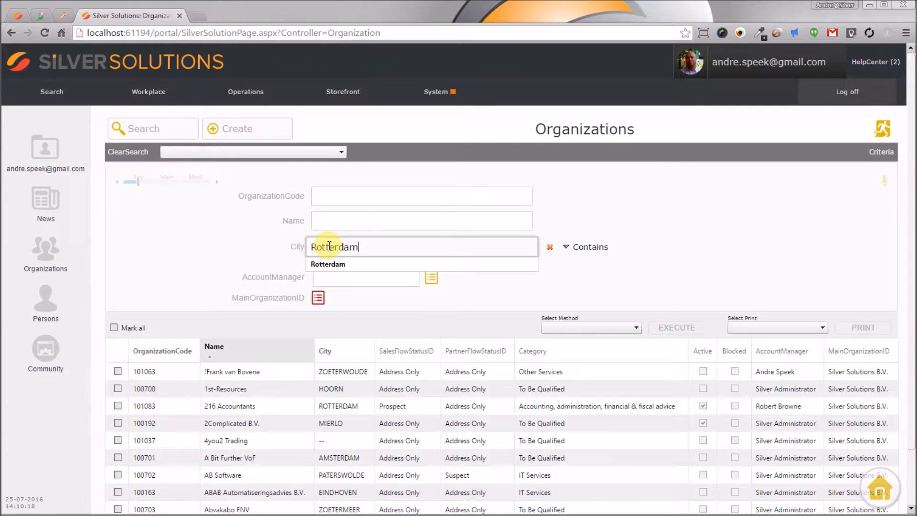
{"action": "type", "text": "otterdam"}
Step: Show all search criteria, set Active to Yes, and run the search
{"action": "left_click", "coordinate": [197, 180]}
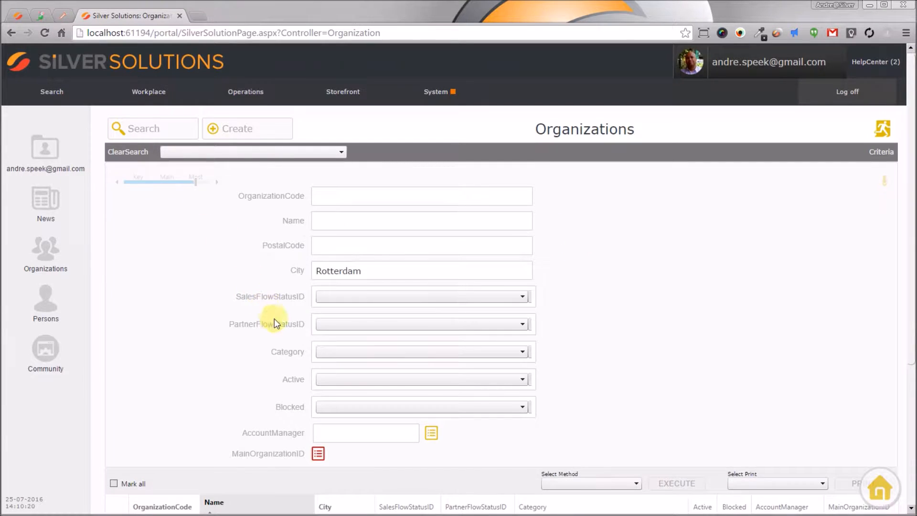
{"action": "left_click", "coordinate": [329, 350]}
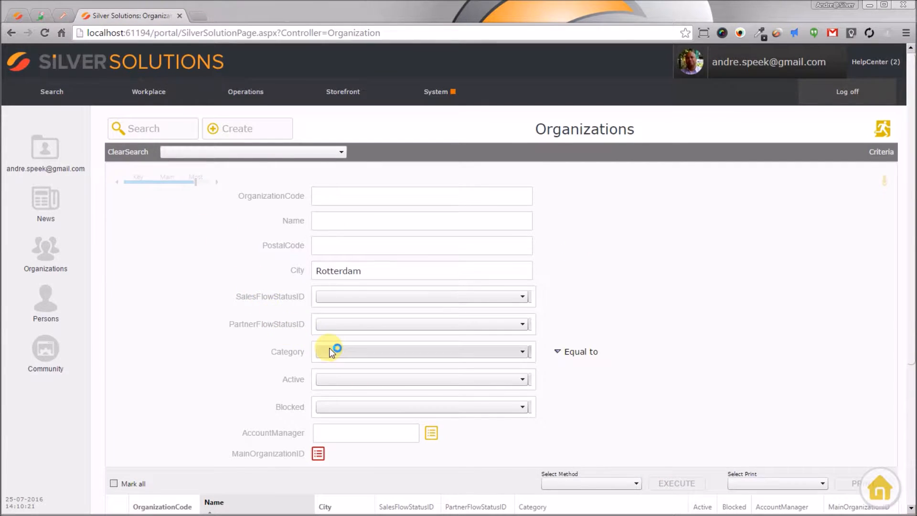
{"action": "left_click", "coordinate": [343, 375]}
{"action": "left_click", "coordinate": [346, 407]}
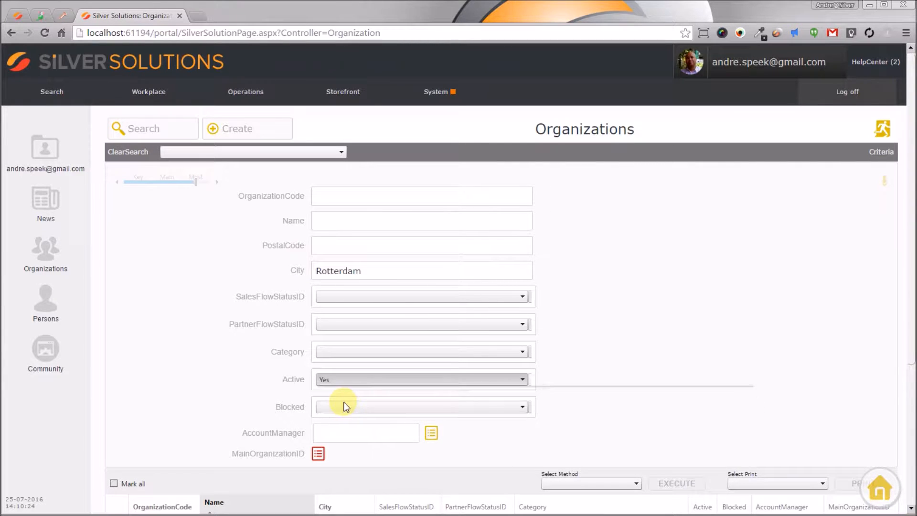
{"action": "left_click", "coordinate": [144, 129]}
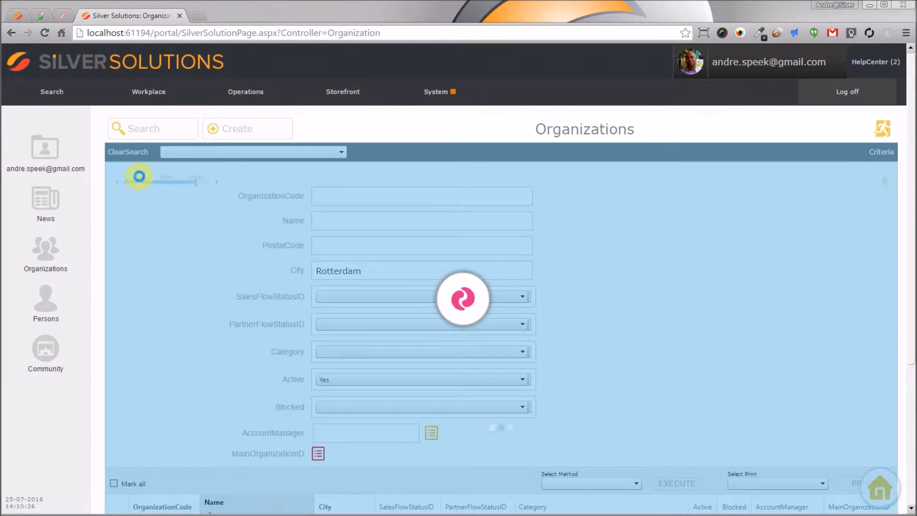
{"action": "left_click", "coordinate": [136, 180]}
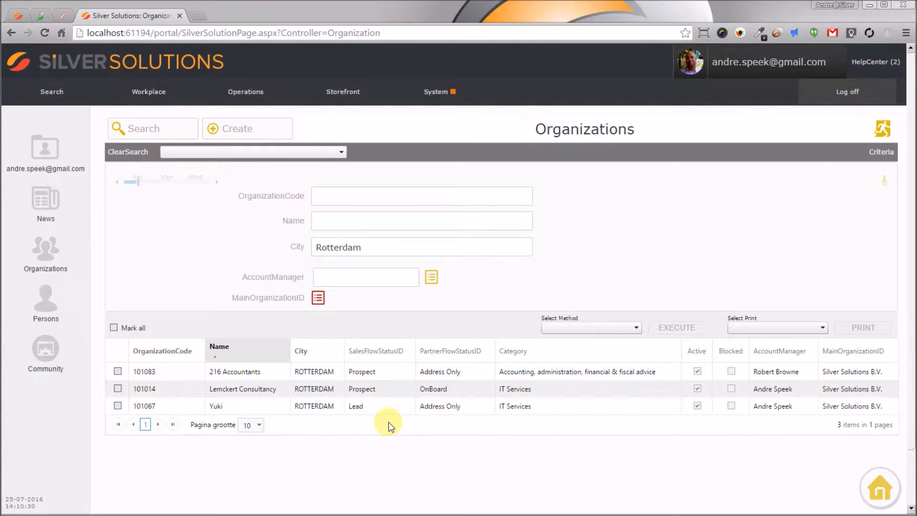
Step: Bulk-deactivate the Yuki organization using the Deactivate method
{"action": "left_click", "coordinate": [626, 324]}
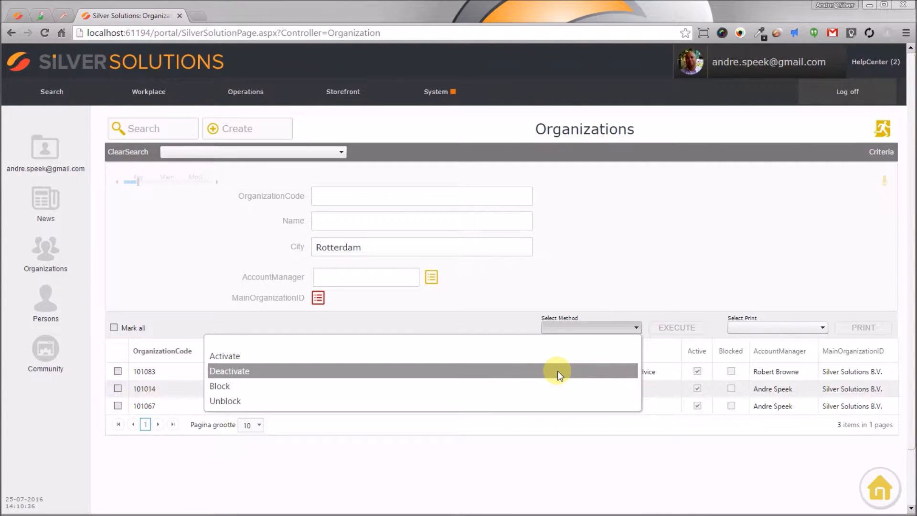
{"action": "left_click", "coordinate": [557, 371]}
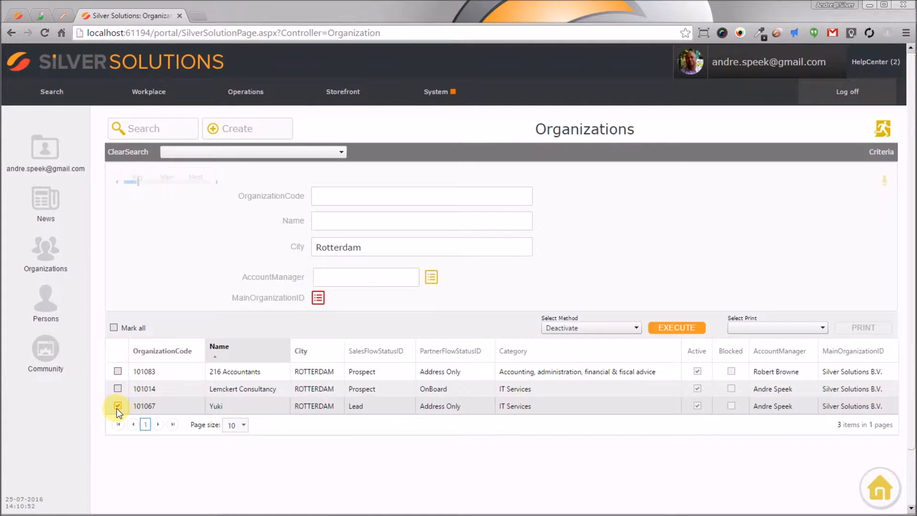
{"action": "left_click", "coordinate": [671, 329]}
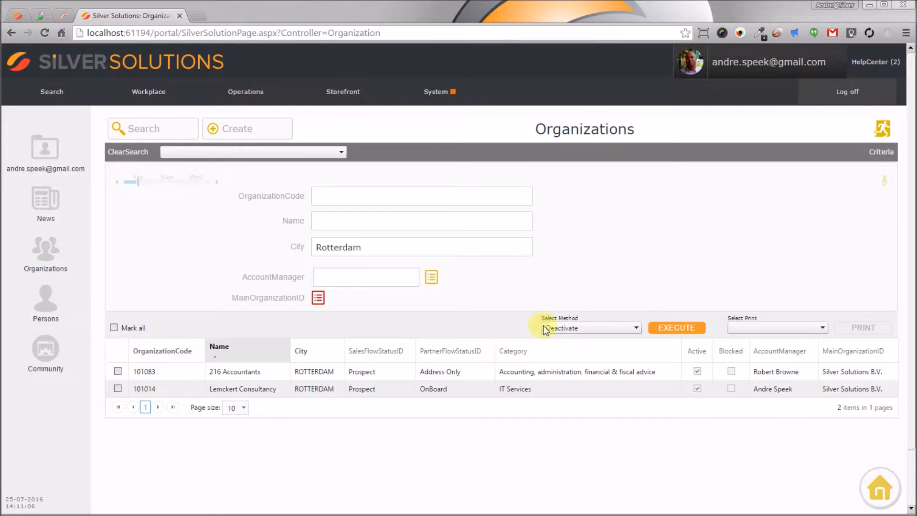
Step: Select Lemkert Consultancy and execute the Block method on it
{"action": "left_click", "coordinate": [566, 329]}
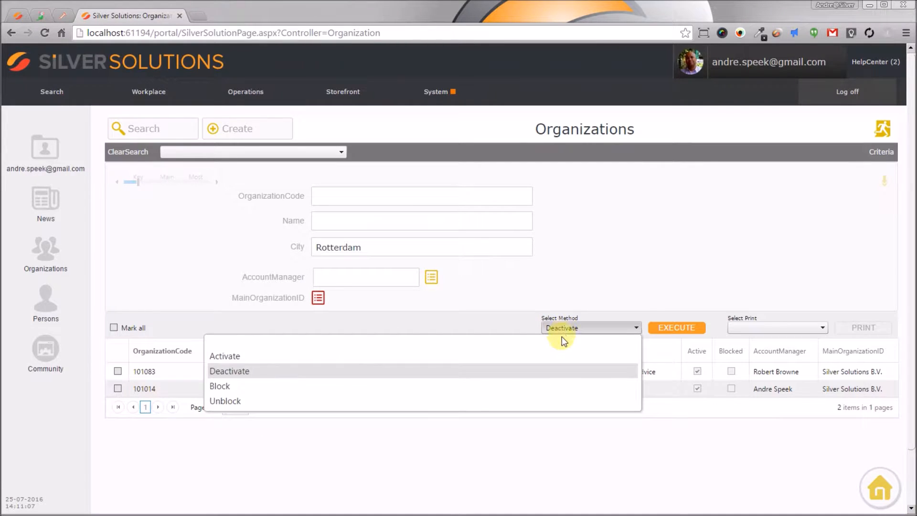
{"action": "left_click", "coordinate": [537, 385]}
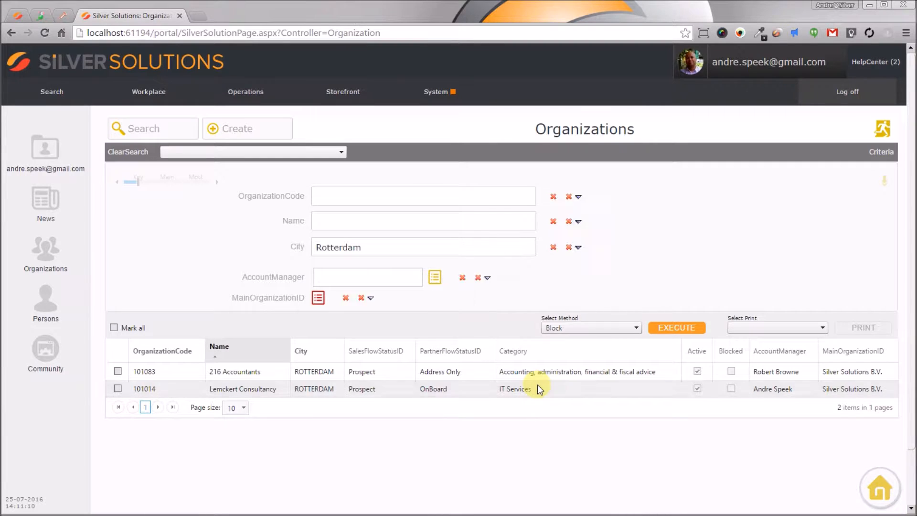
{"action": "left_click", "coordinate": [117, 388]}
{"action": "left_click", "coordinate": [684, 337]}
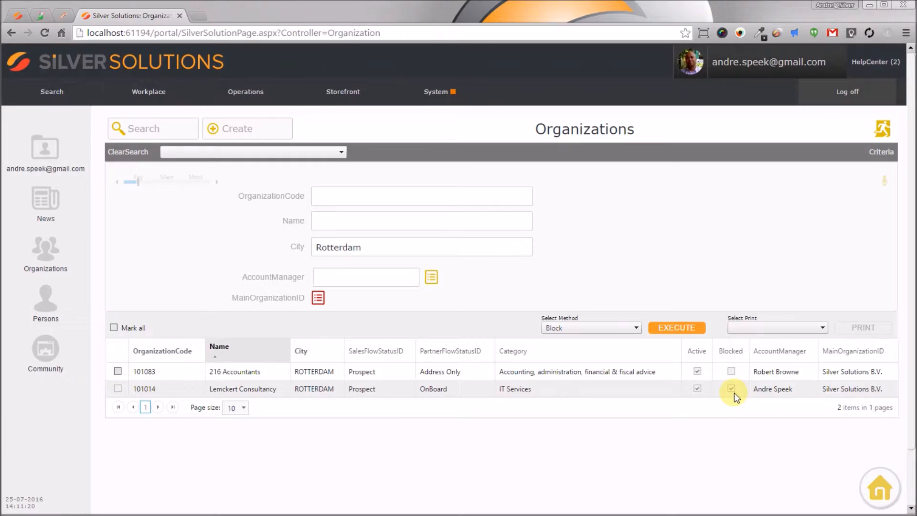
Step: Select Lemkert Consultancy and execute the Unblock method on it
{"action": "left_click", "coordinate": [119, 388]}
{"action": "left_click", "coordinate": [606, 329]}
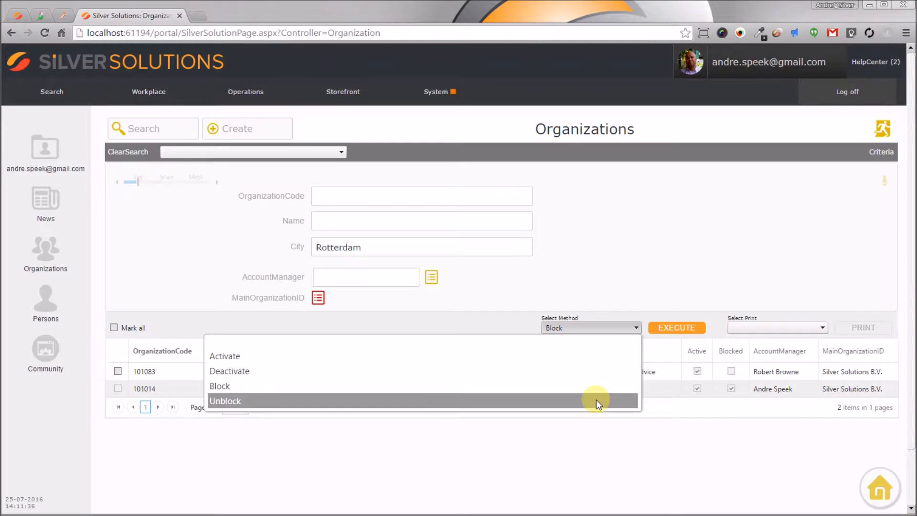
{"action": "left_click", "coordinate": [596, 400]}
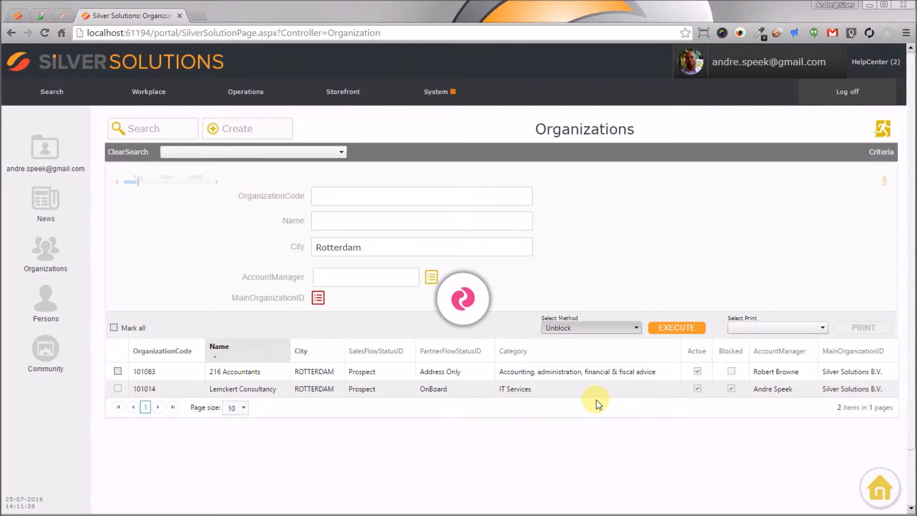
{"action": "left_click", "coordinate": [118, 389]}
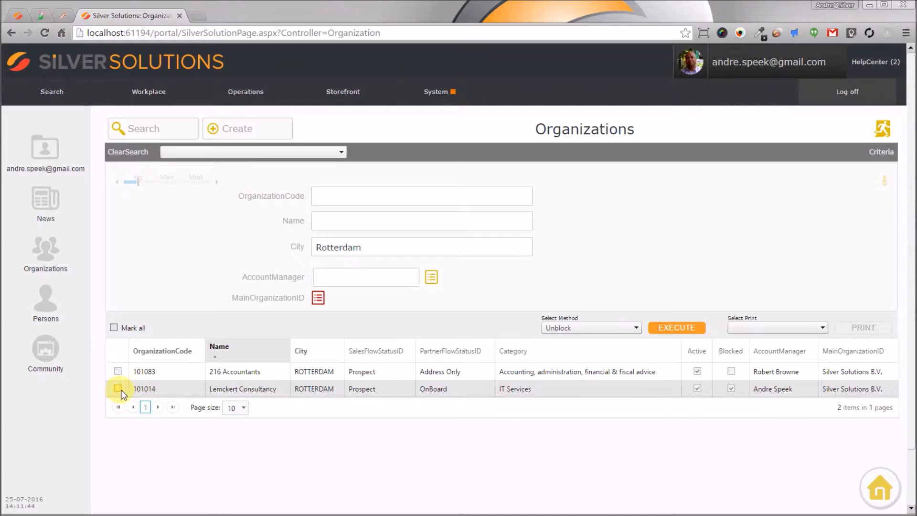
{"action": "left_click", "coordinate": [114, 328]}
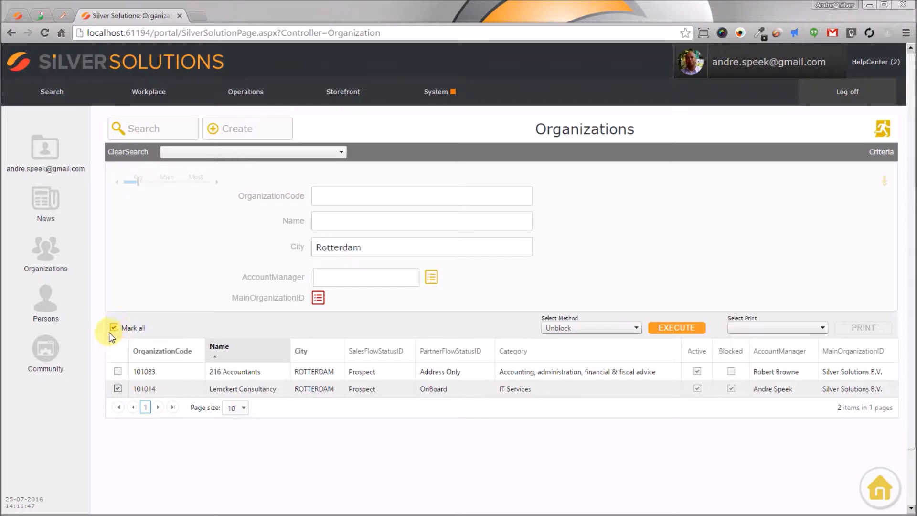
{"action": "left_click", "coordinate": [690, 334]}
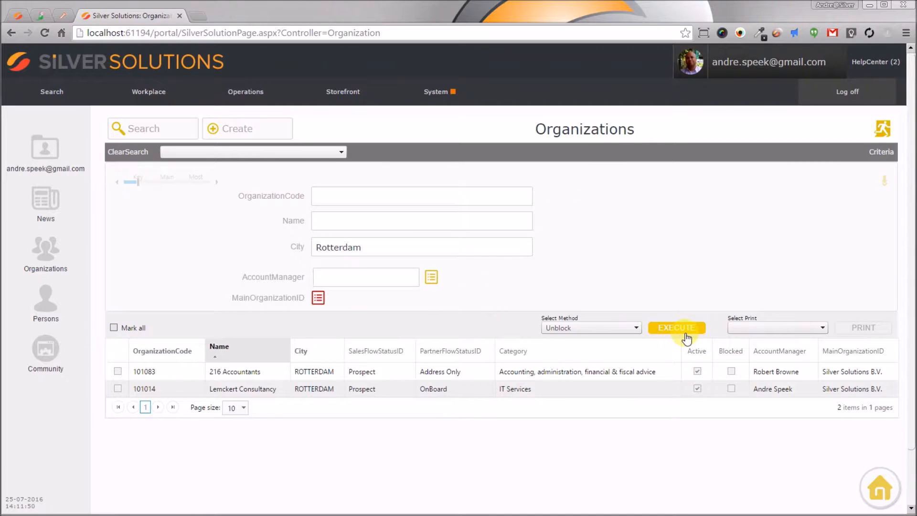
{"action": "left_click", "coordinate": [606, 329]}
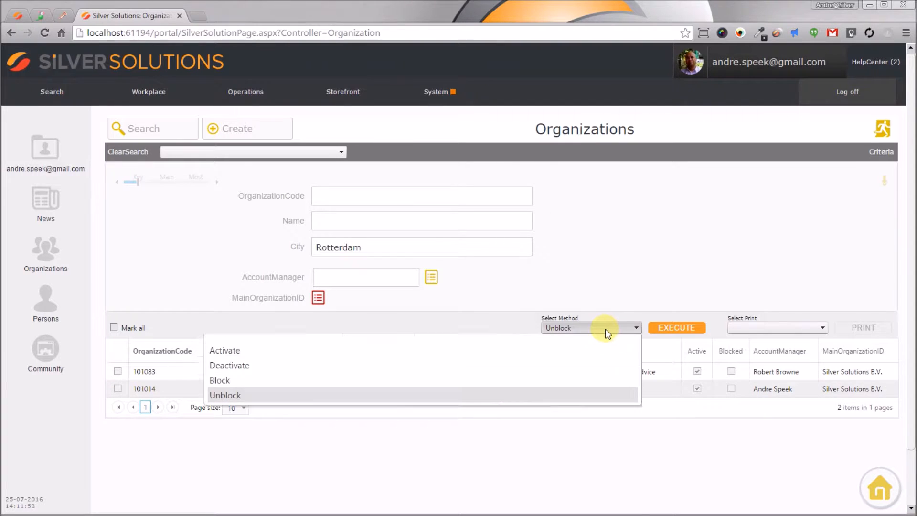
{"action": "left_click", "coordinate": [592, 385]}
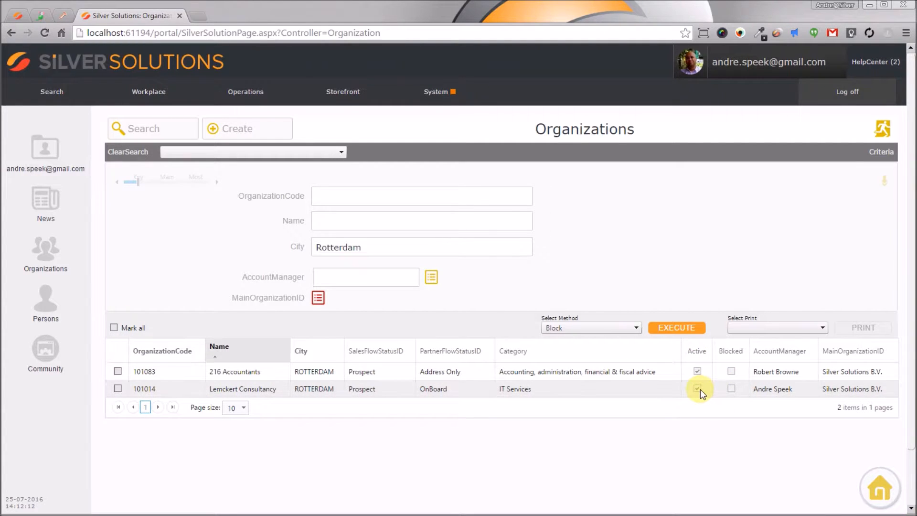
{"action": "left_click", "coordinate": [613, 332]}
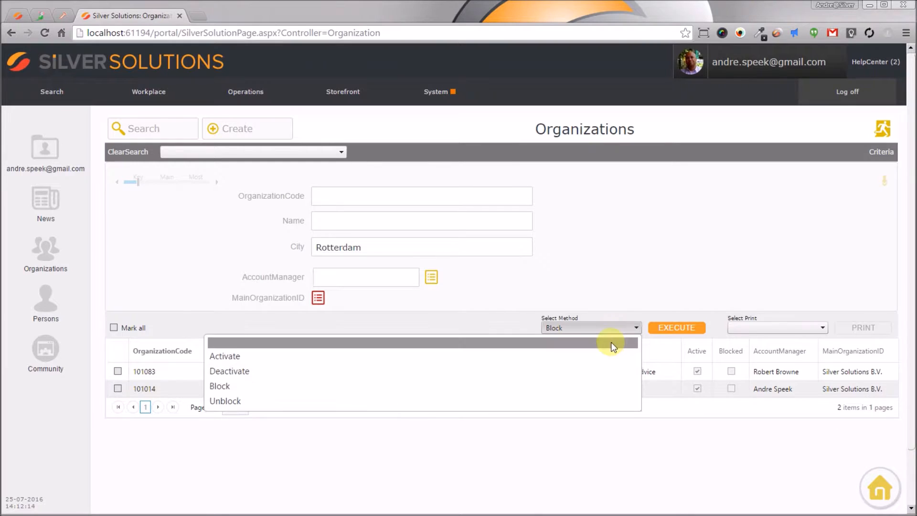
{"action": "left_click", "coordinate": [611, 369]}
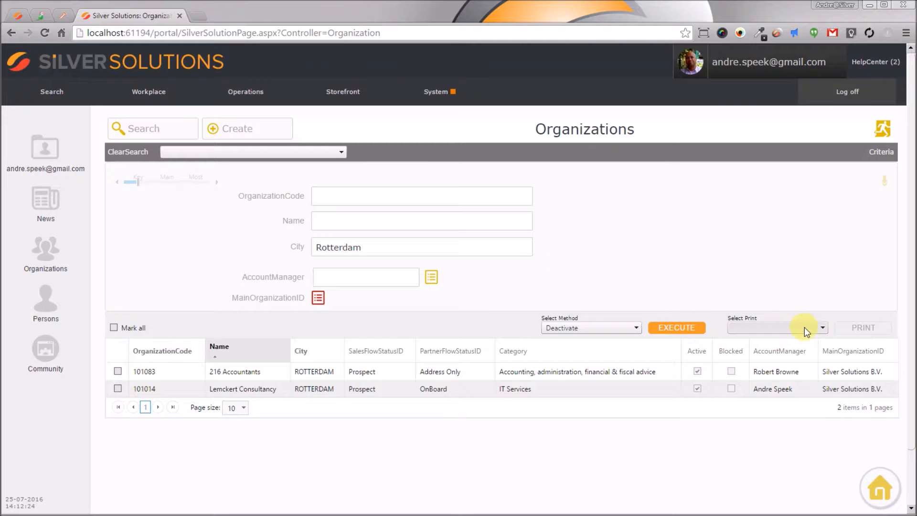
Step: Choose OrganizationCard as the print layout
{"action": "left_click", "coordinate": [821, 328]}
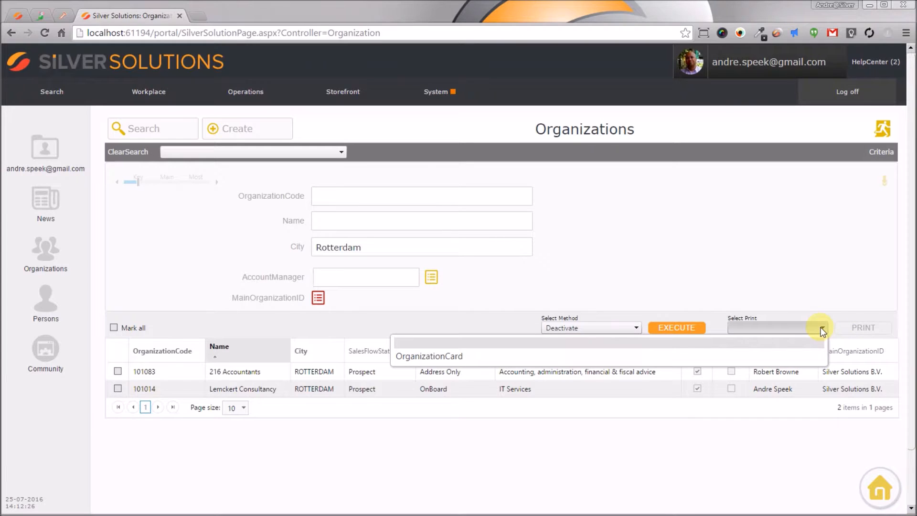
{"action": "left_click", "coordinate": [787, 355]}
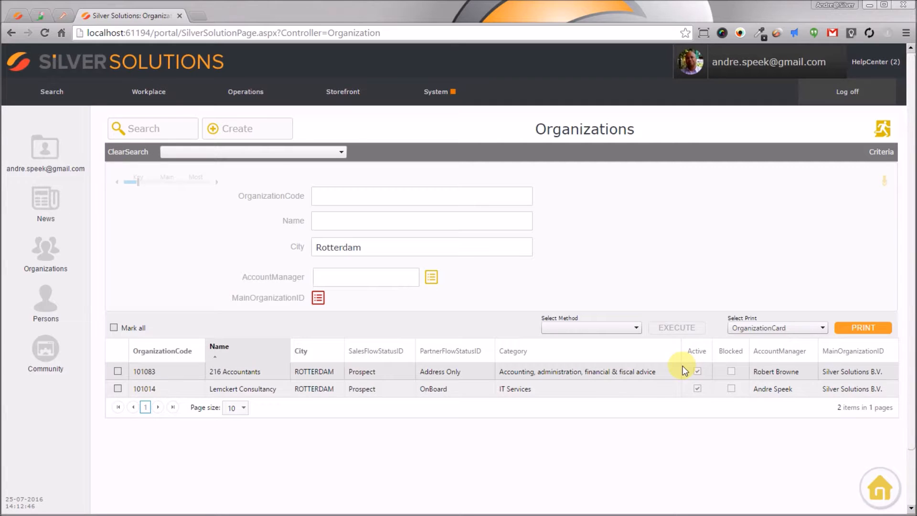
Step: Clear the Active search criterion, rerun the search, and browse all Rotterdam organizations found
{"action": "left_click", "coordinate": [192, 182]}
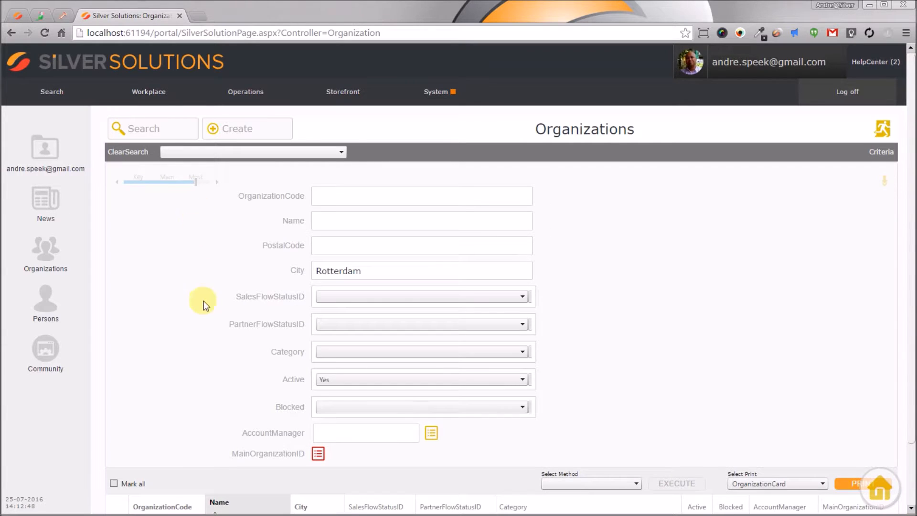
{"action": "left_click", "coordinate": [343, 377]}
{"action": "left_click", "coordinate": [343, 393]}
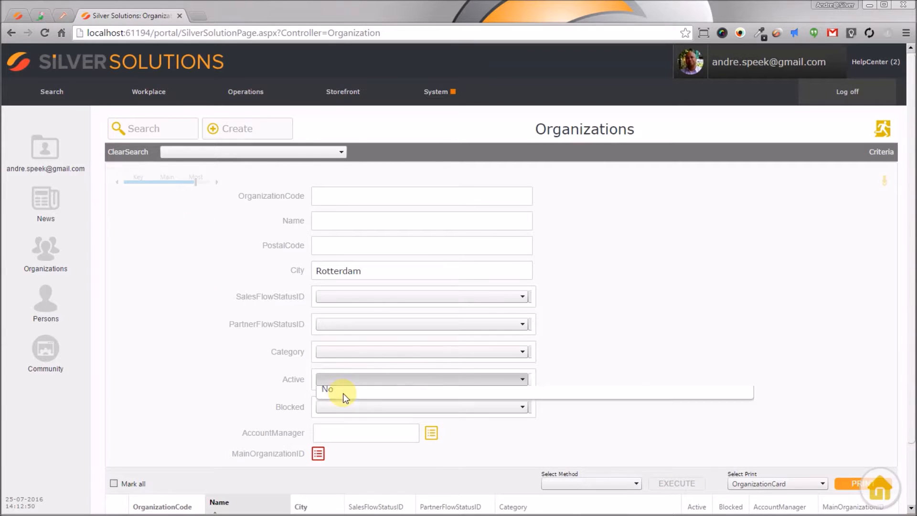
{"action": "left_click", "coordinate": [117, 128]}
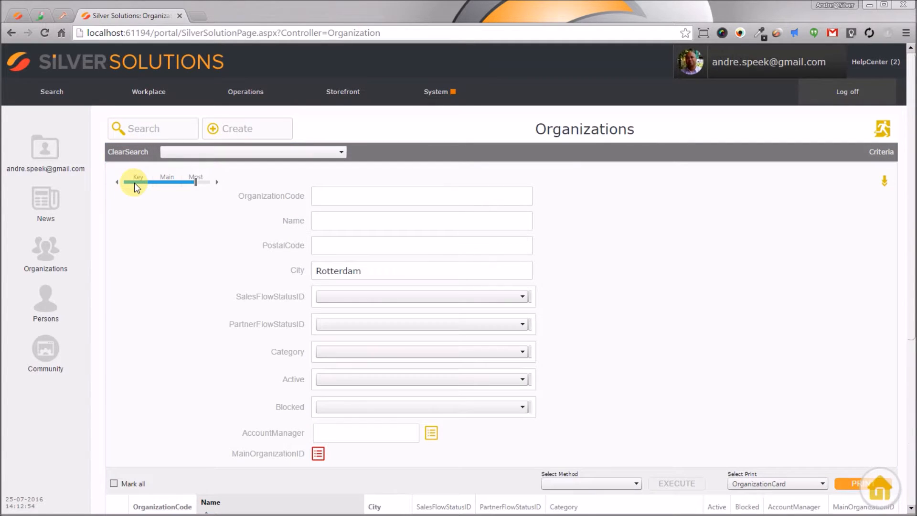
{"action": "left_click", "coordinate": [134, 183]}
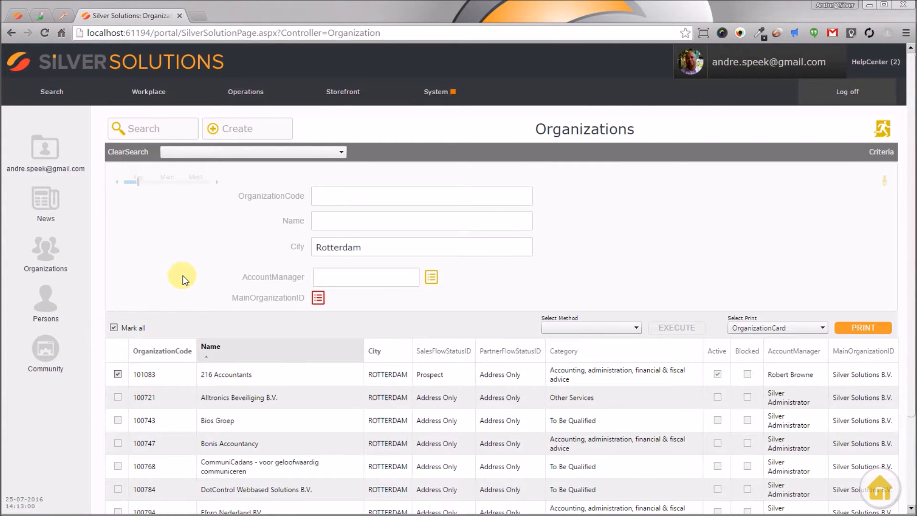
{"action": "scroll", "coordinate": [239, 262], "scroll_direction": "down", "scroll_amount": 3}
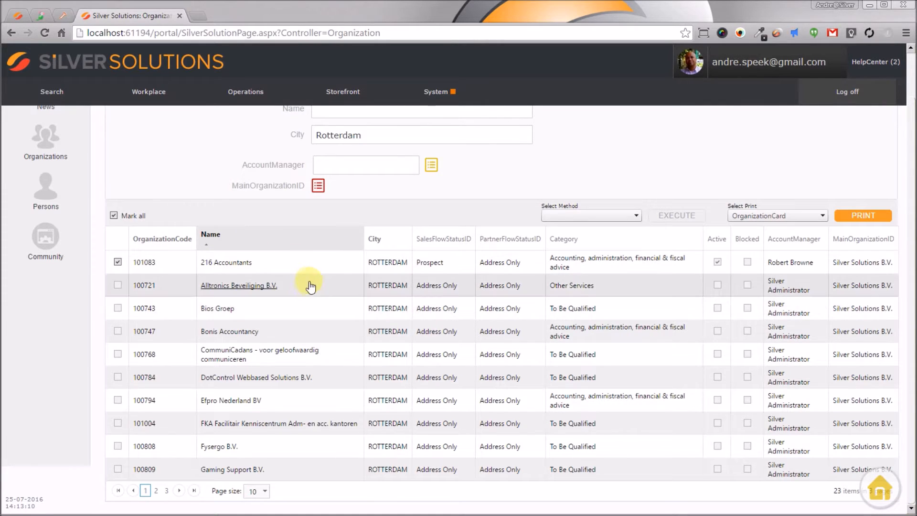
{"action": "scroll", "coordinate": [310, 280], "scroll_direction": "up", "scroll_amount": 3}
Step: Set the Active criterion back to Yes and rerun the search with all results marked
{"action": "left_click", "coordinate": [204, 182]}
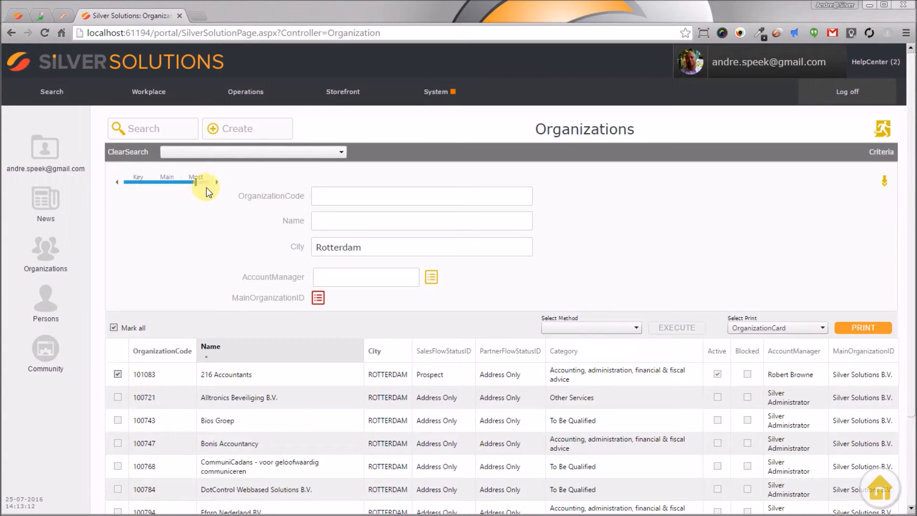
{"action": "left_click", "coordinate": [342, 380]}
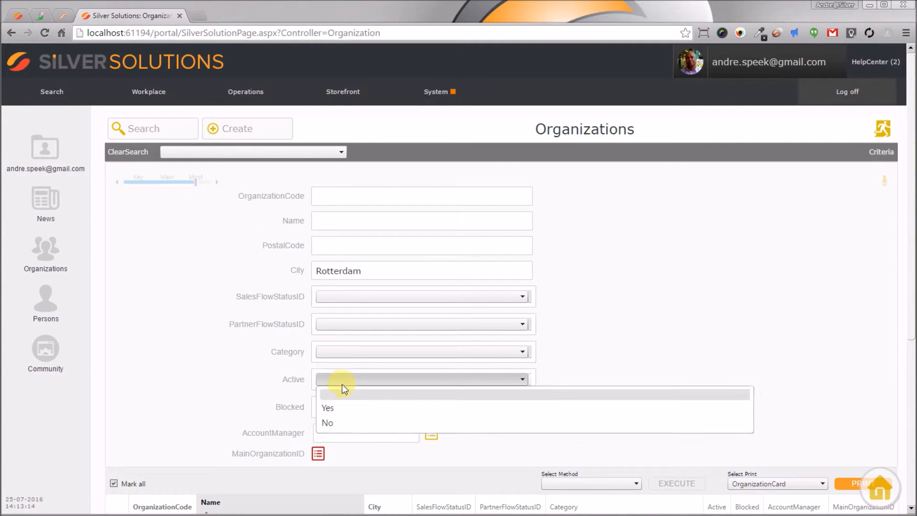
{"action": "left_click", "coordinate": [345, 406]}
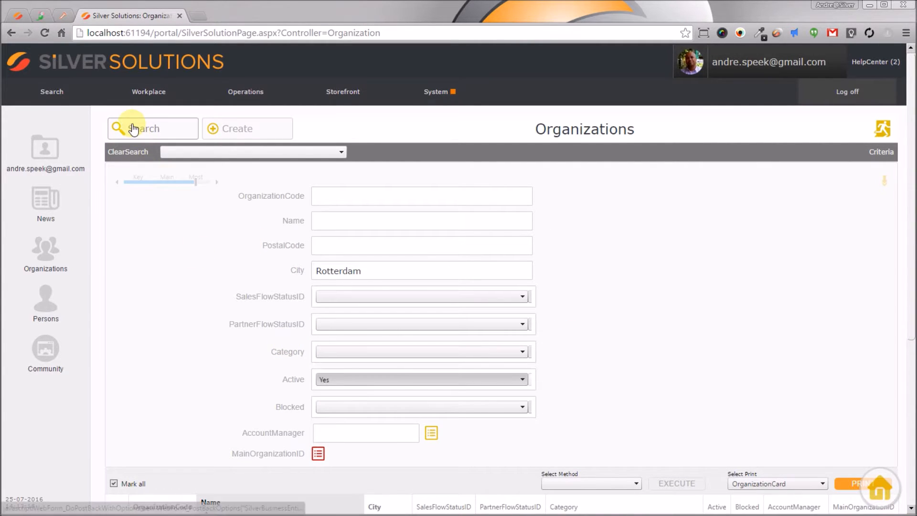
{"action": "left_click", "coordinate": [136, 136]}
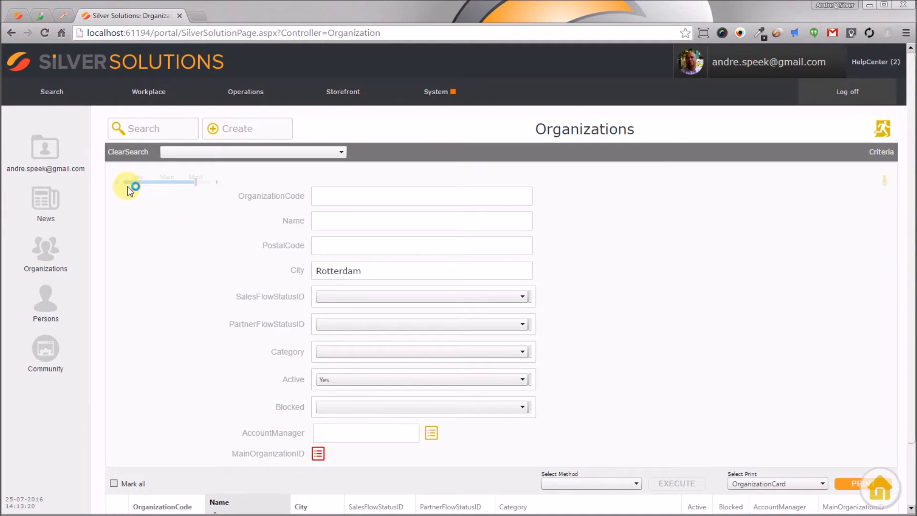
{"action": "left_click", "coordinate": [127, 187]}
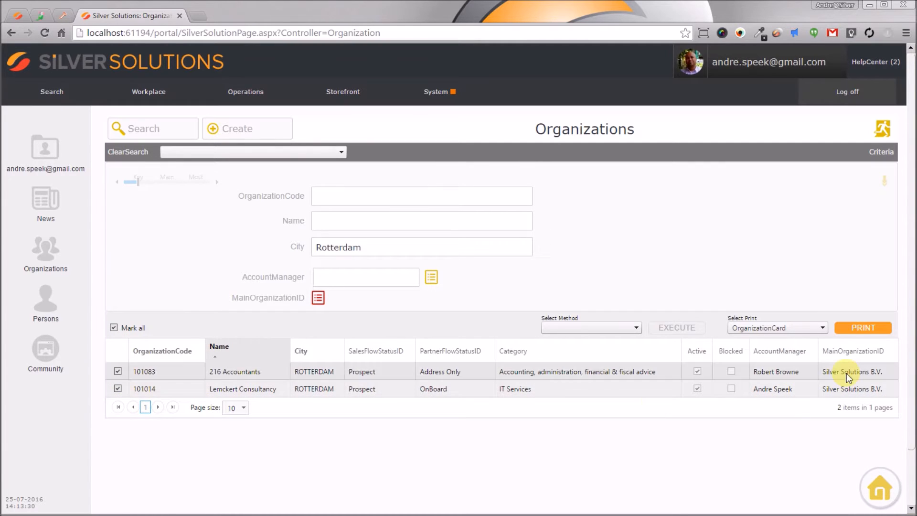
Step: Print the OrganizationCard for the selected organizations and scroll through the print viewer
{"action": "left_click", "coordinate": [866, 334]}
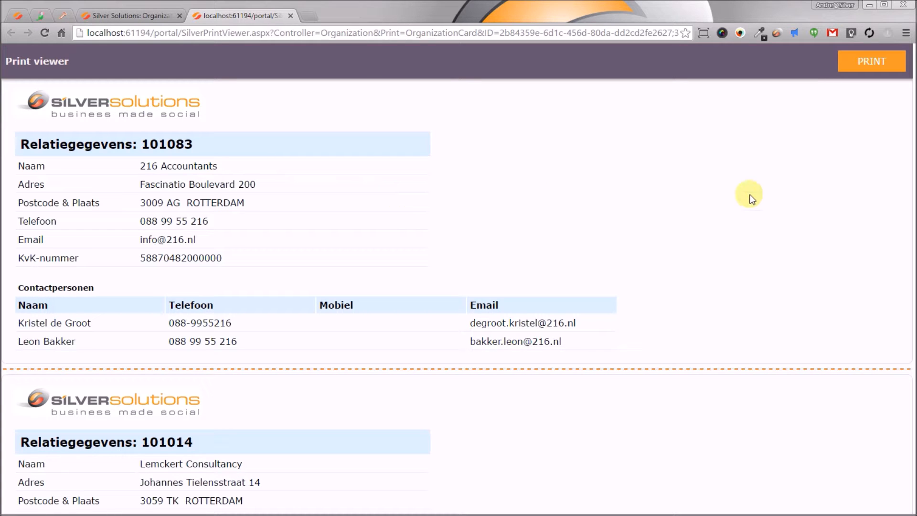
{"action": "scroll", "coordinate": [669, 197], "scroll_direction": "down", "scroll_amount": 3}
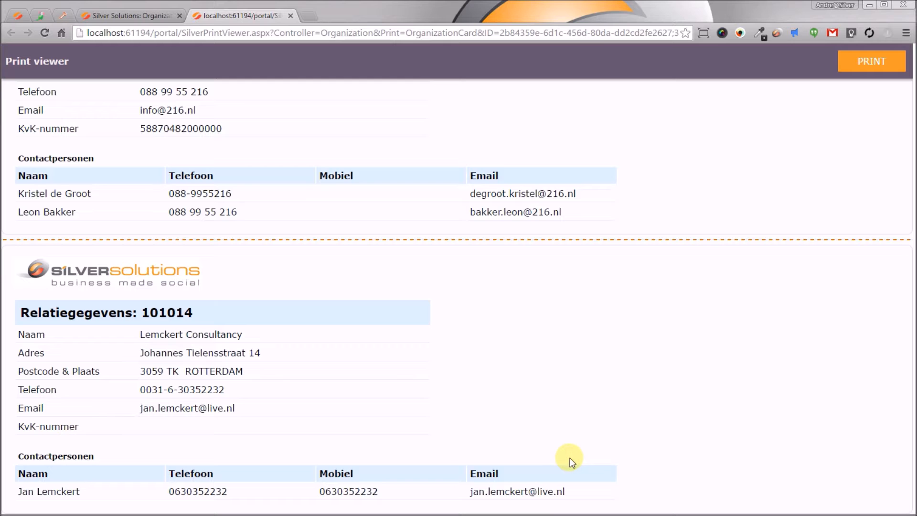
{"action": "scroll", "coordinate": [583, 451], "scroll_direction": "up", "scroll_amount": 3}
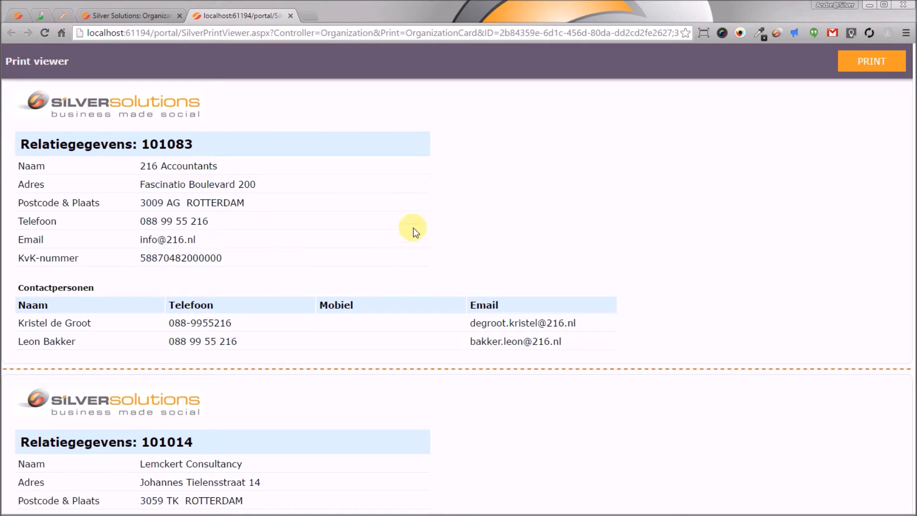
Step: Open the print dialog for the cards, then close the print viewer tab
{"action": "left_click", "coordinate": [882, 62]}
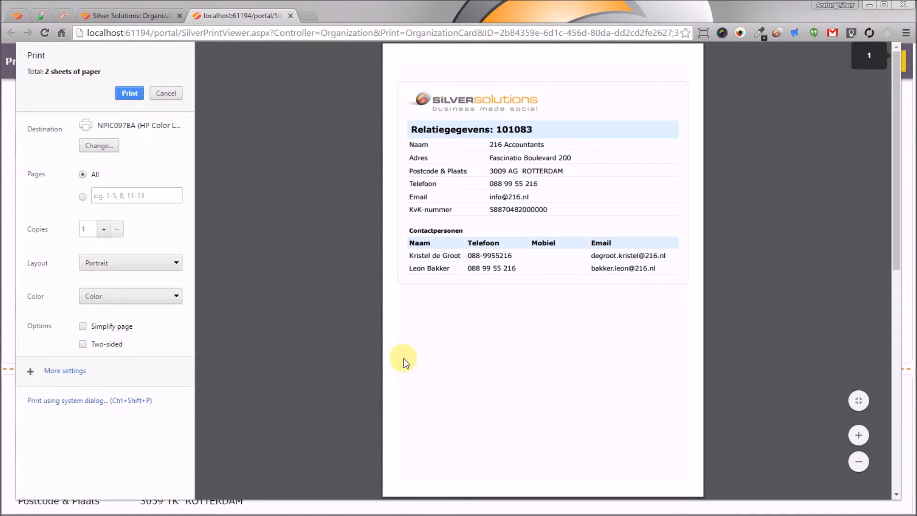
{"action": "left_click_drag", "start_coordinate": [895, 81], "coordinate": [906, 64]}
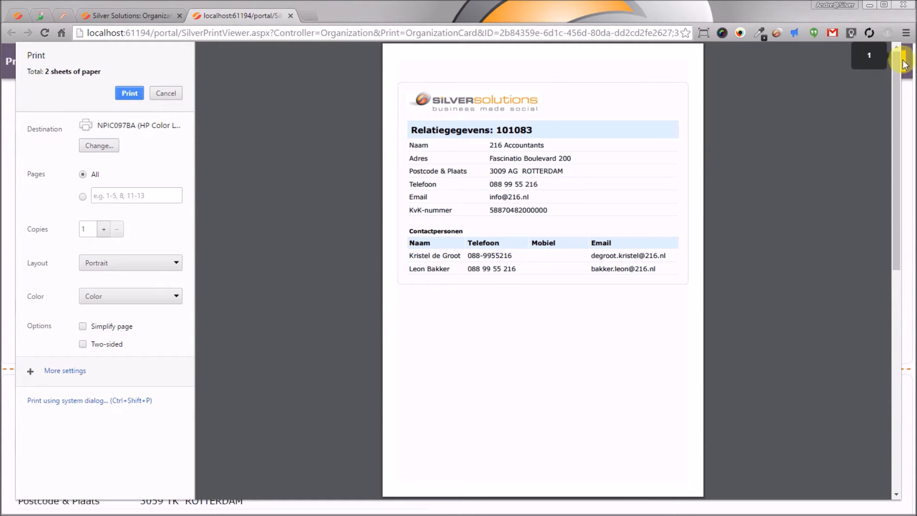
{"action": "left_click", "coordinate": [291, 16]}
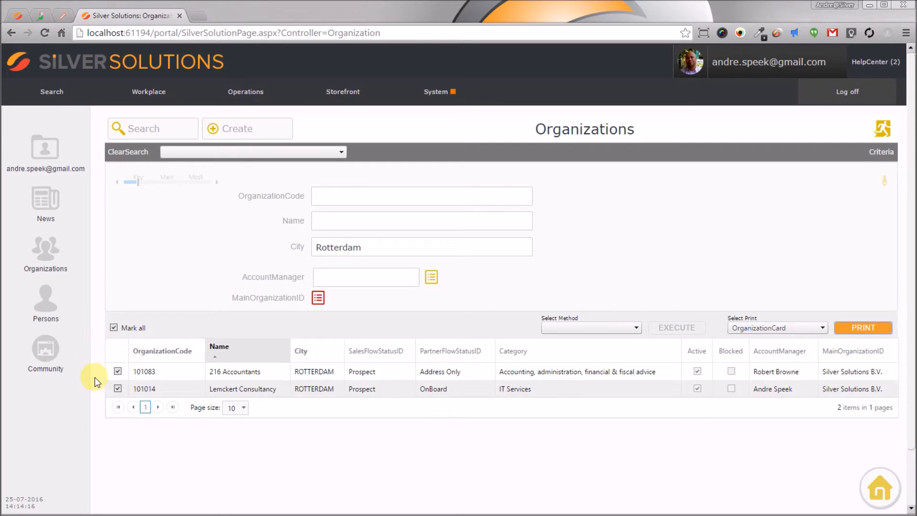
{"action": "left_click", "coordinate": [632, 331]}
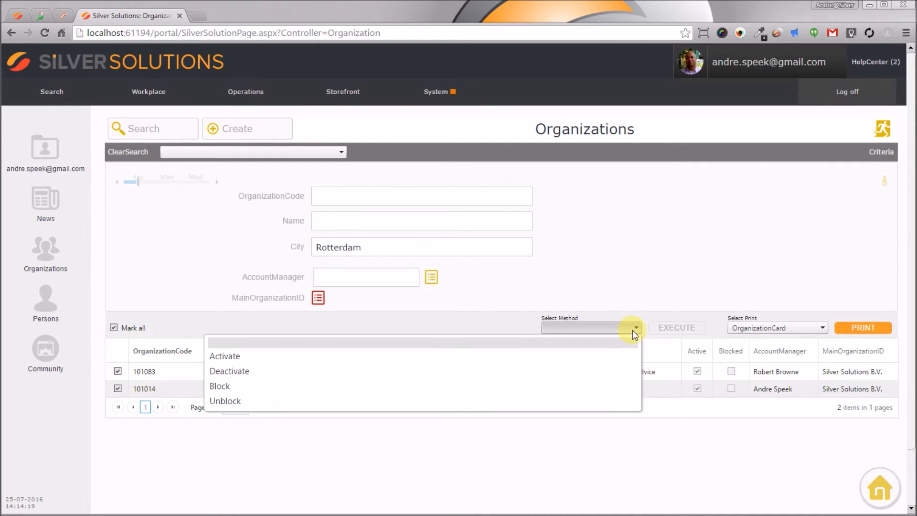
{"action": "left_click", "coordinate": [632, 359]}
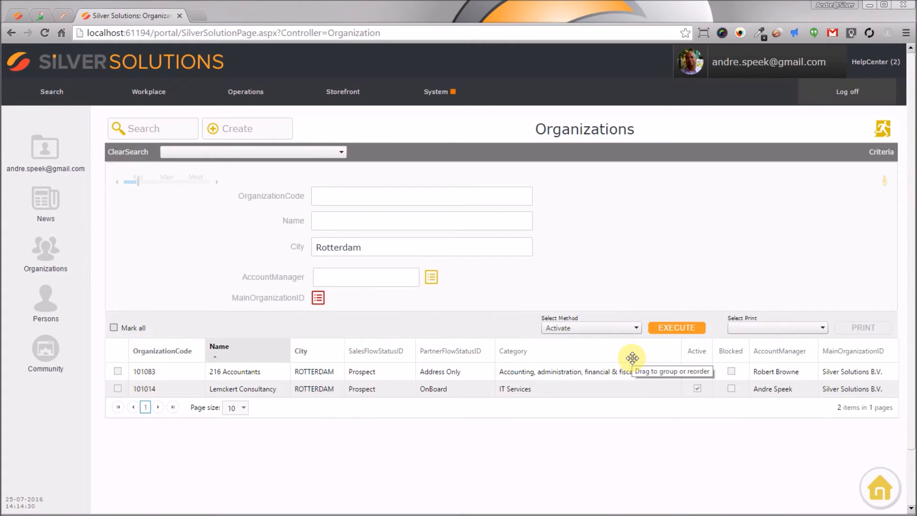
{"action": "left_click", "coordinate": [796, 330]}
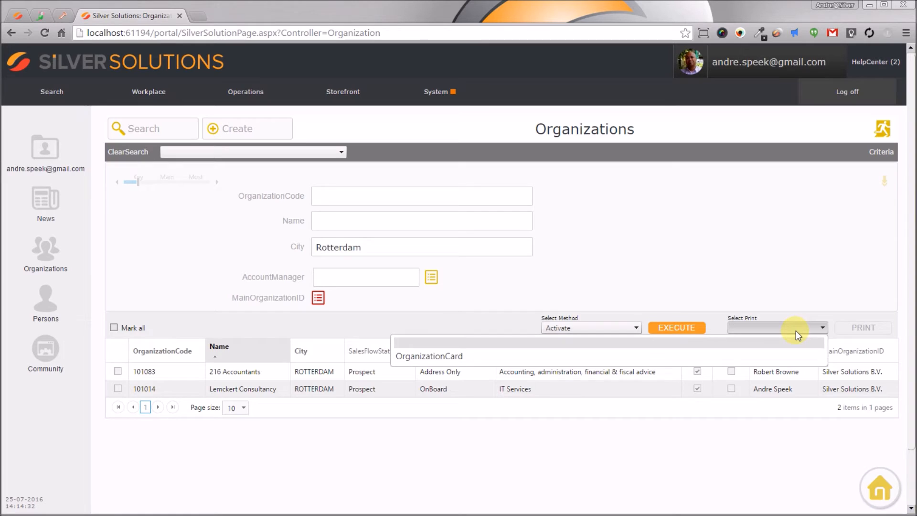
{"action": "left_click", "coordinate": [805, 354]}
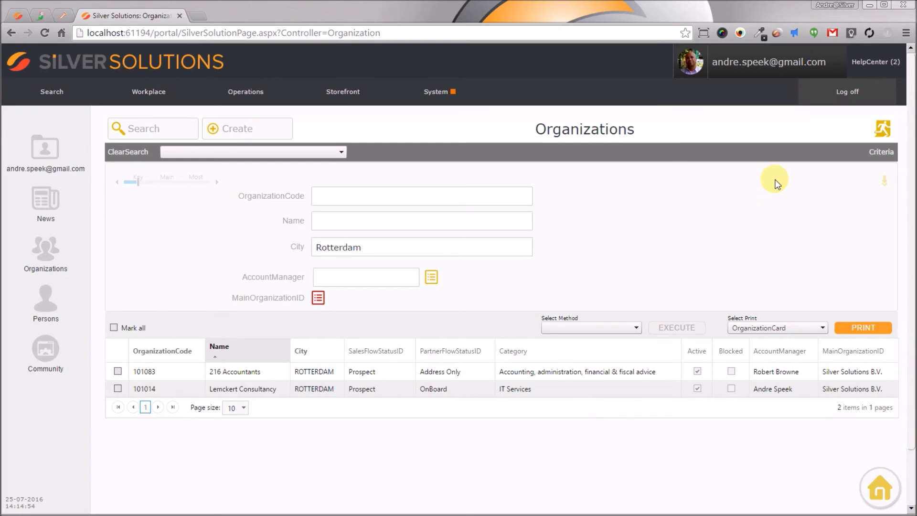
Step: Exit the Organizations page
{"action": "left_click", "coordinate": [883, 129]}
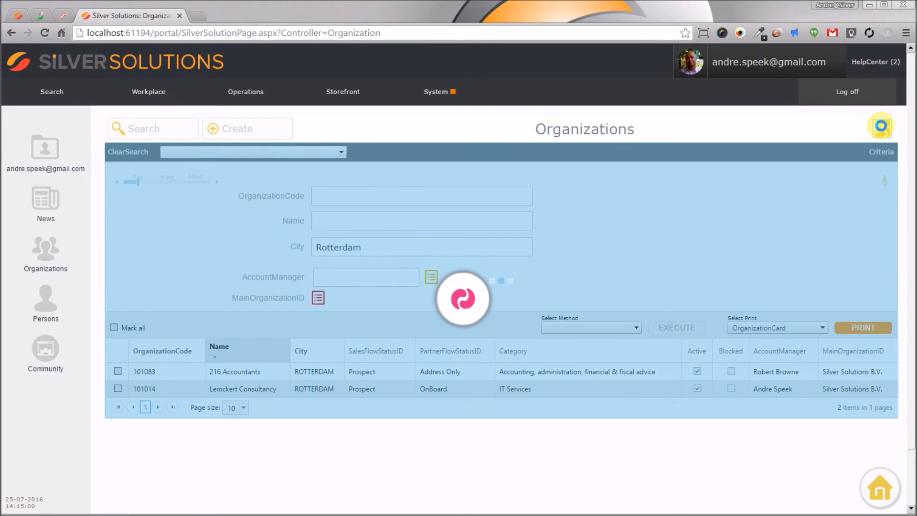